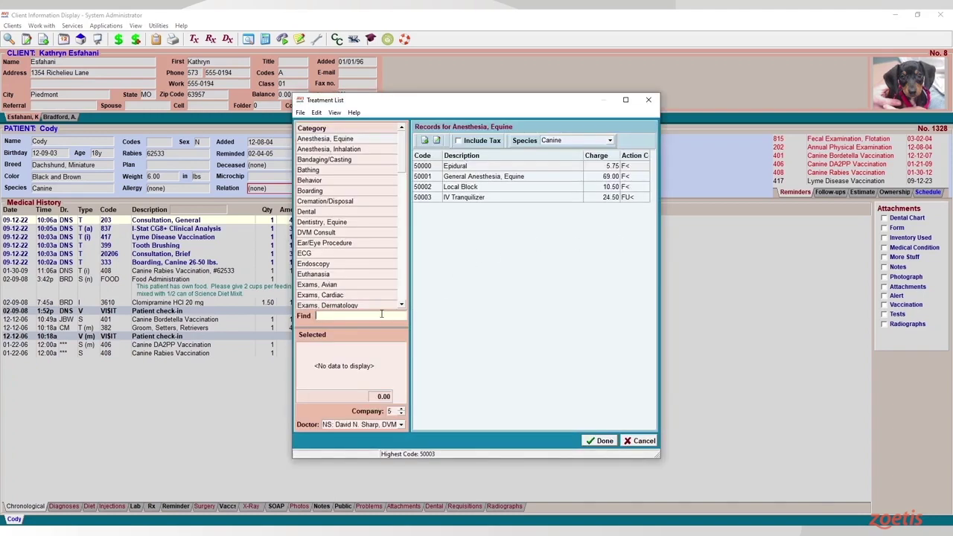
Step: Find IMAG and add IMAG51 VETSCAN Imagyst AI Dermatology (36.00) to Cody's treatments
type("G")
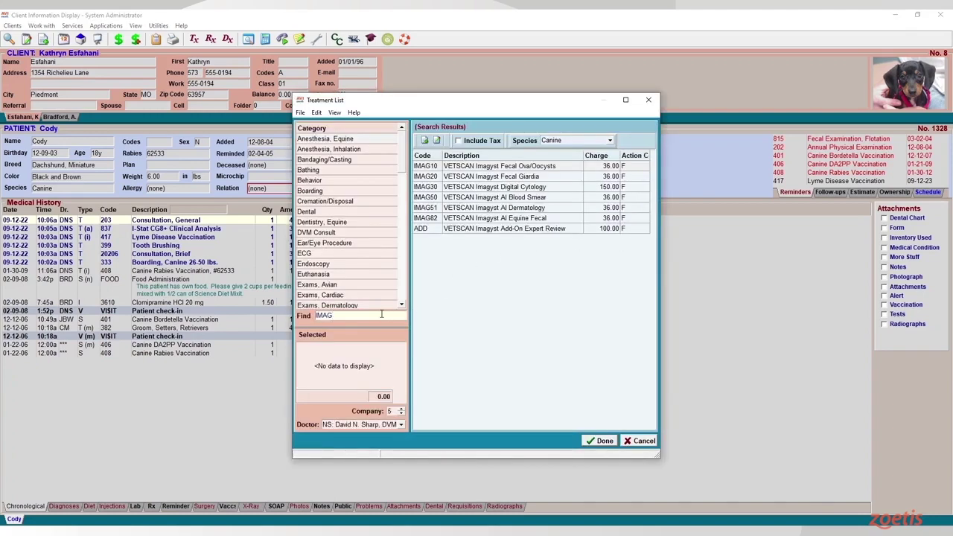
double_click(490, 209)
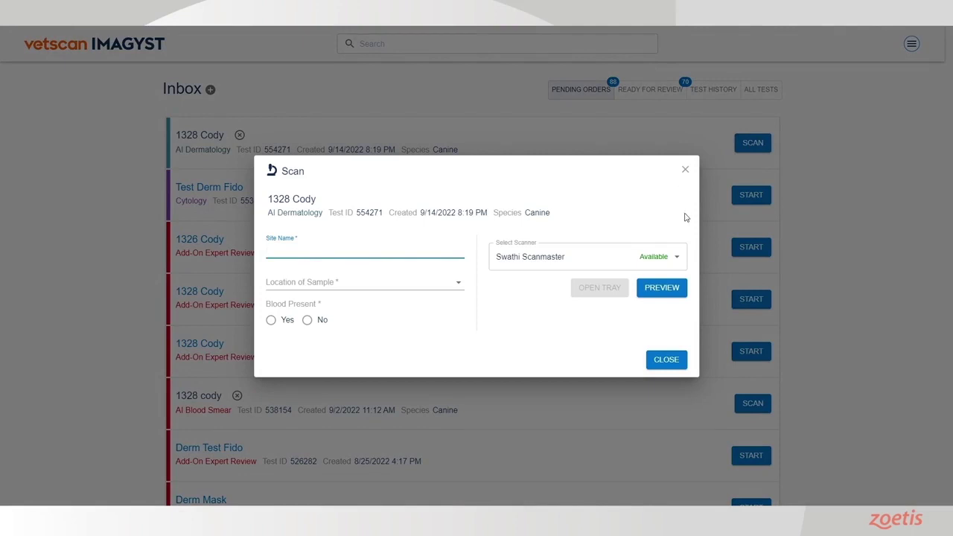
left_click(685, 173)
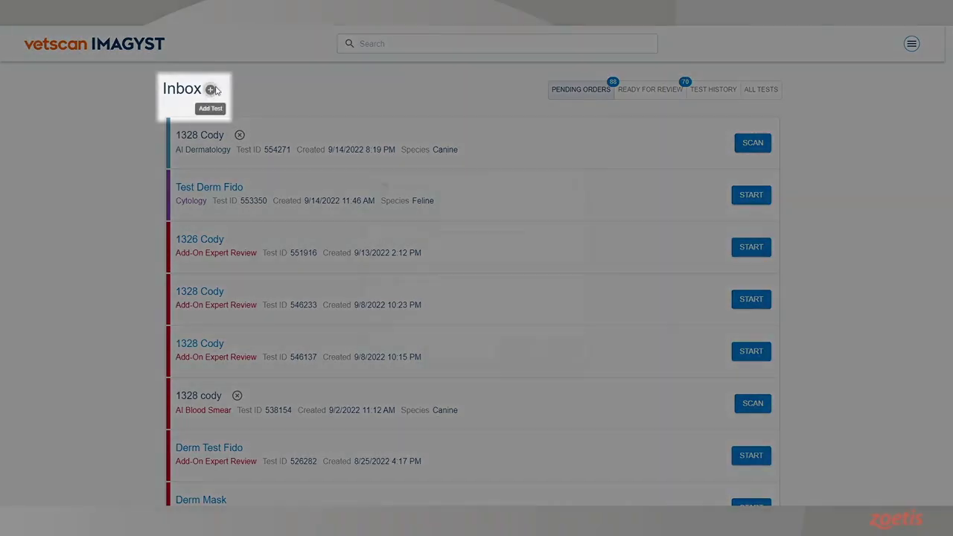
Step: Create a new AI Dermatology test for patient ID 1328, name Cody, species Canine
left_click(211, 90)
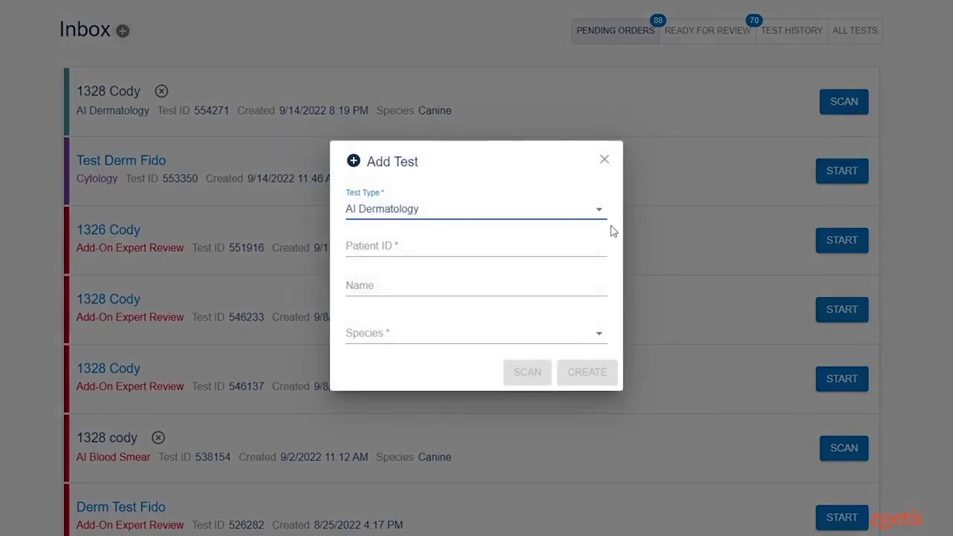
left_click(605, 211)
left_click(445, 289)
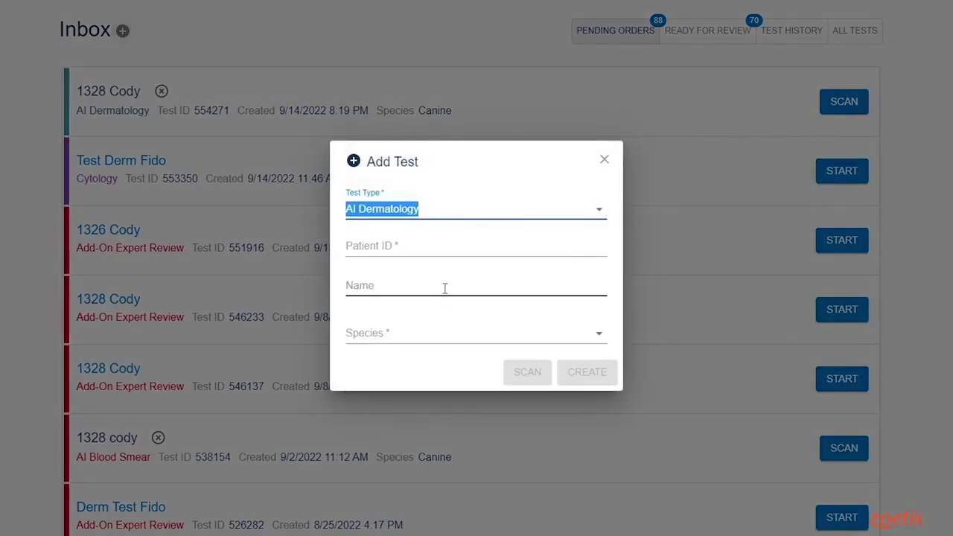
left_click(431, 248)
left_click(409, 287)
type("Co")
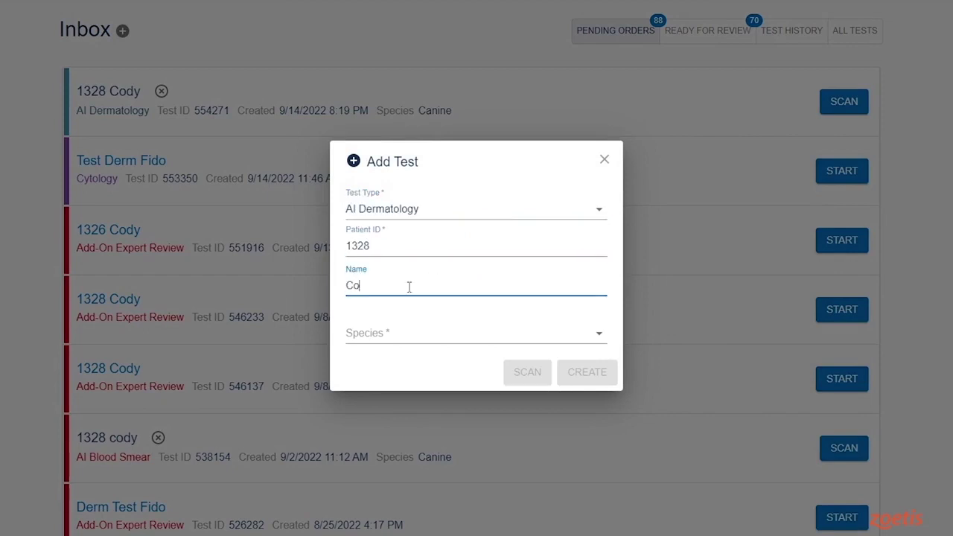
left_click(422, 333)
left_click(412, 365)
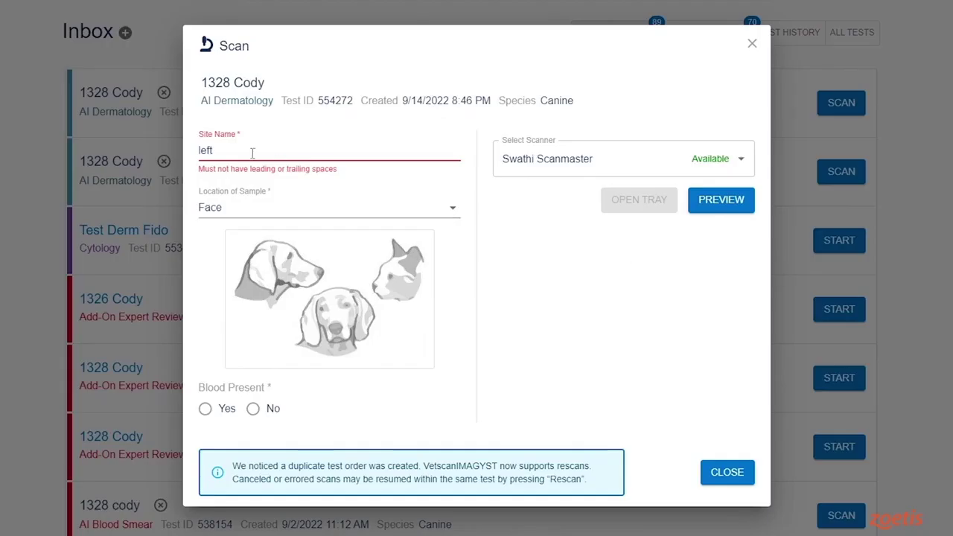
Step: Record site 'left ear', location Face, the ear marked on the dog, no blood, and pick the scanner
type("ear")
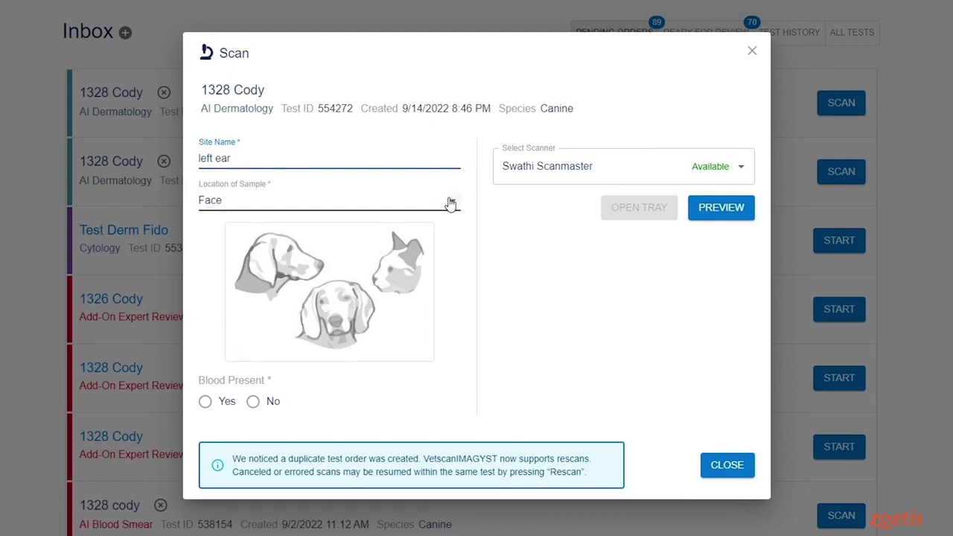
left_click(451, 203)
left_click(295, 231)
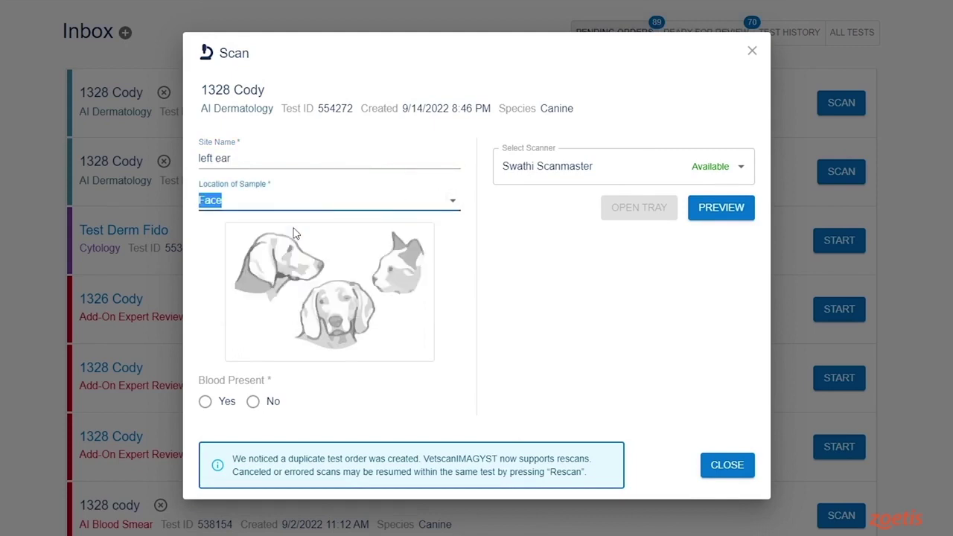
left_click(357, 316)
left_click(254, 403)
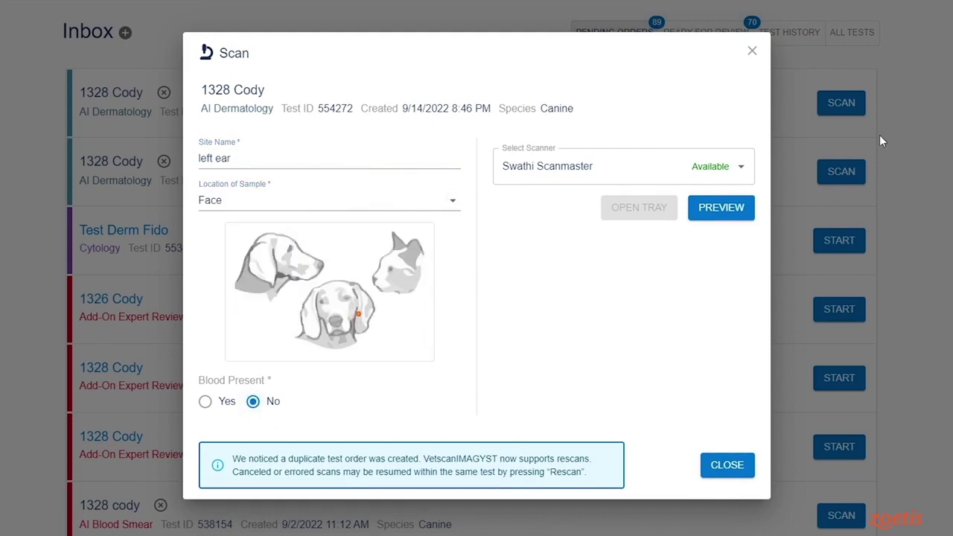
left_click(742, 172)
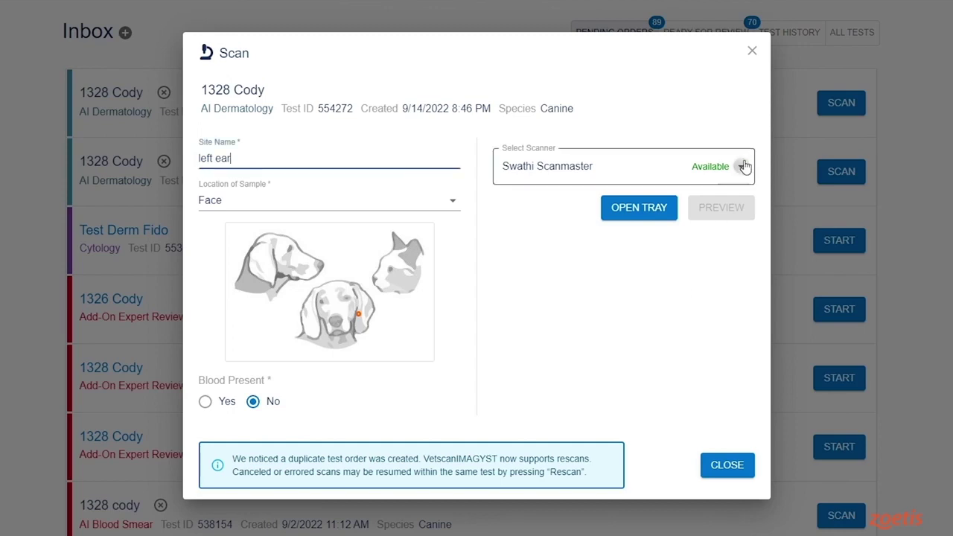
left_click(745, 167)
Step: Confirm the scanner choice to generate the slide preview
left_click(603, 428)
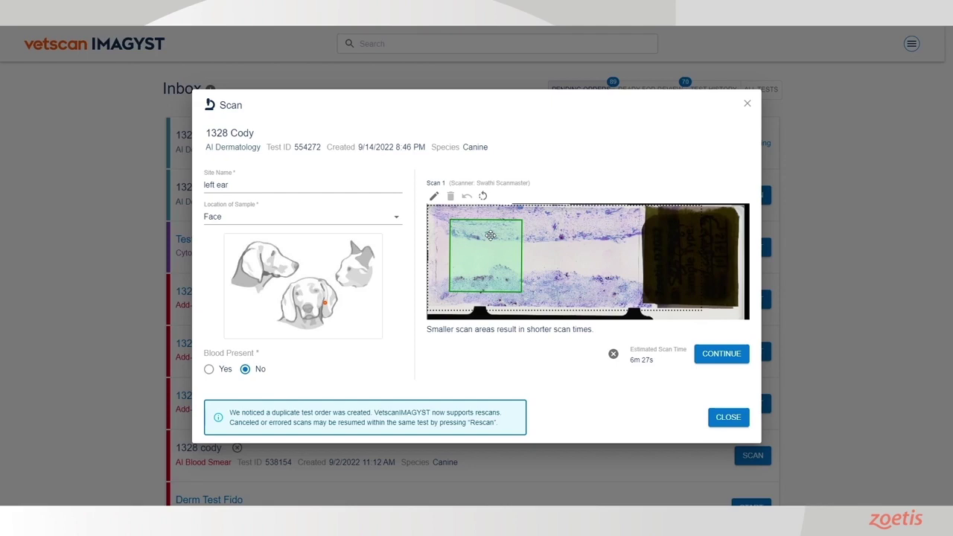
Step: Replace the default scan area with areas over the upper and lower smears, then start scanning
left_click_drag(478, 242, 520, 241)
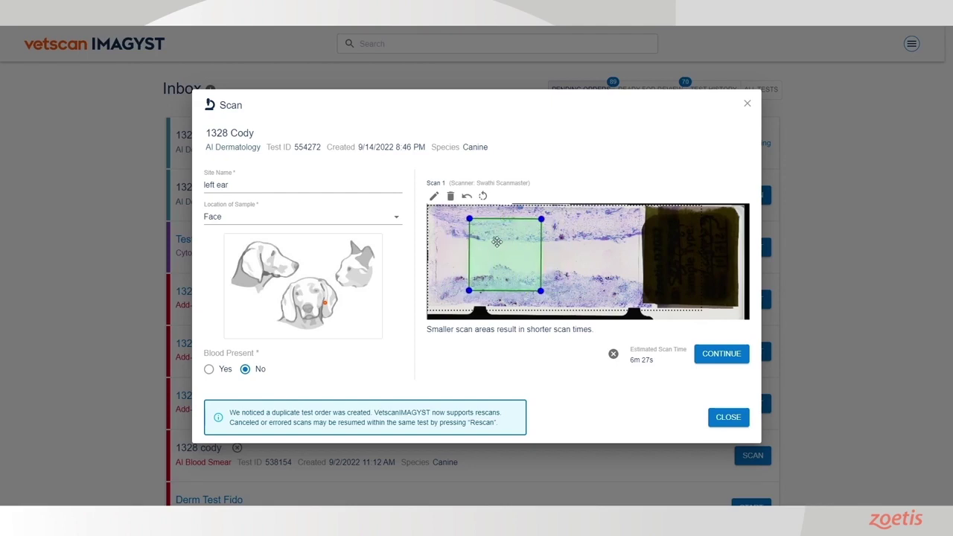
left_click_drag(497, 241, 485, 241)
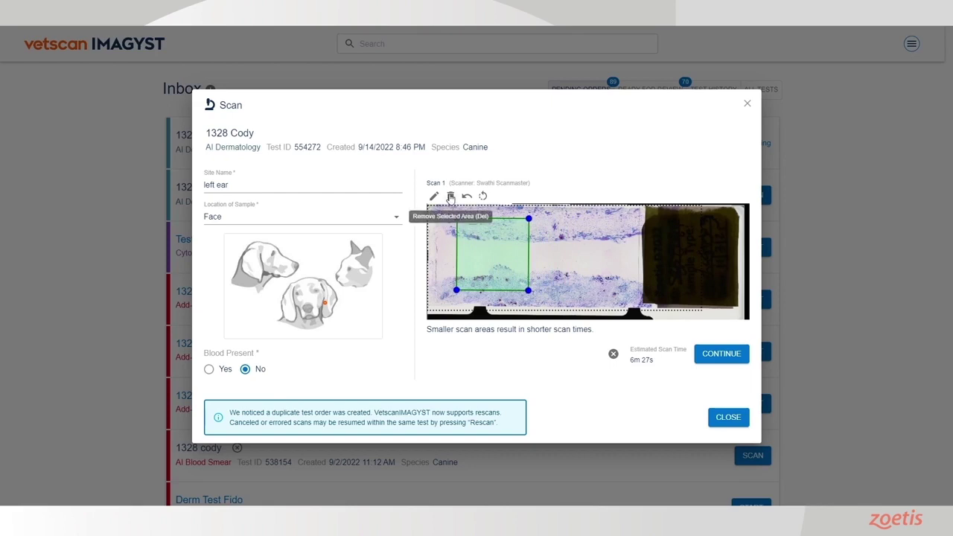
left_click(451, 197)
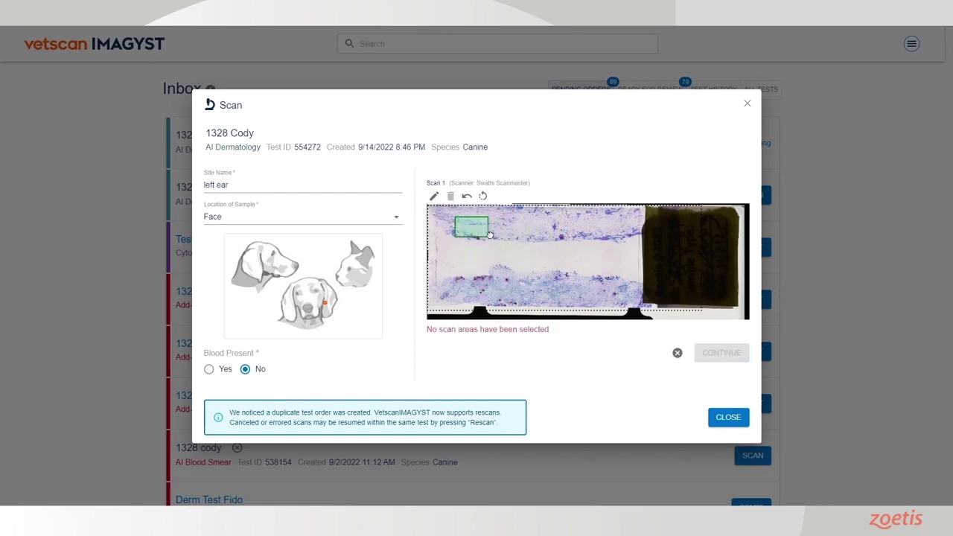
left_click_drag(541, 238, 546, 238)
left_click(435, 197)
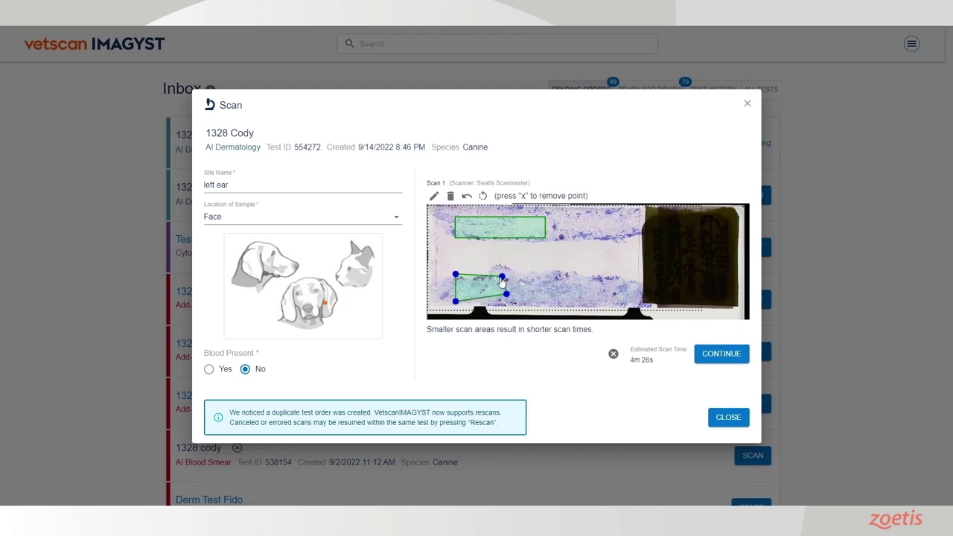
left_click(503, 278)
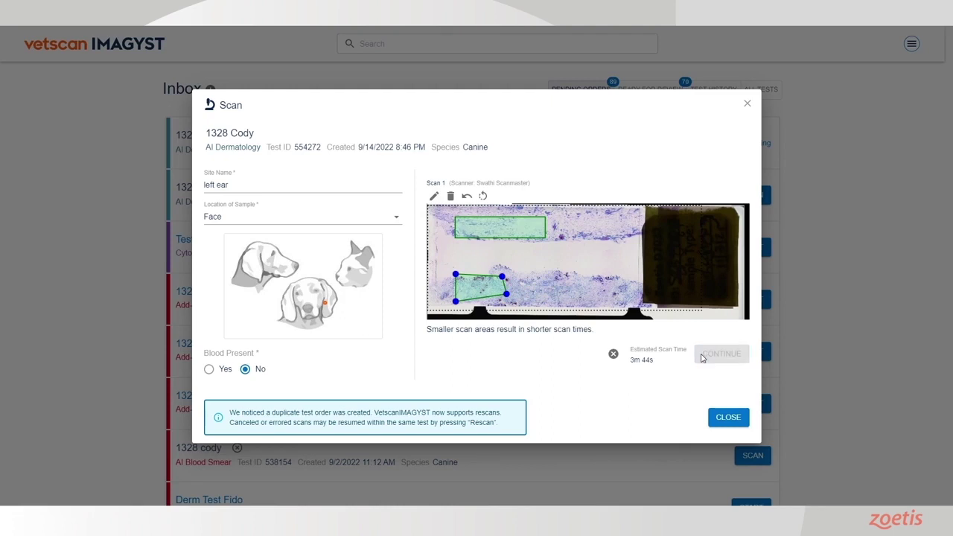
left_click(704, 356)
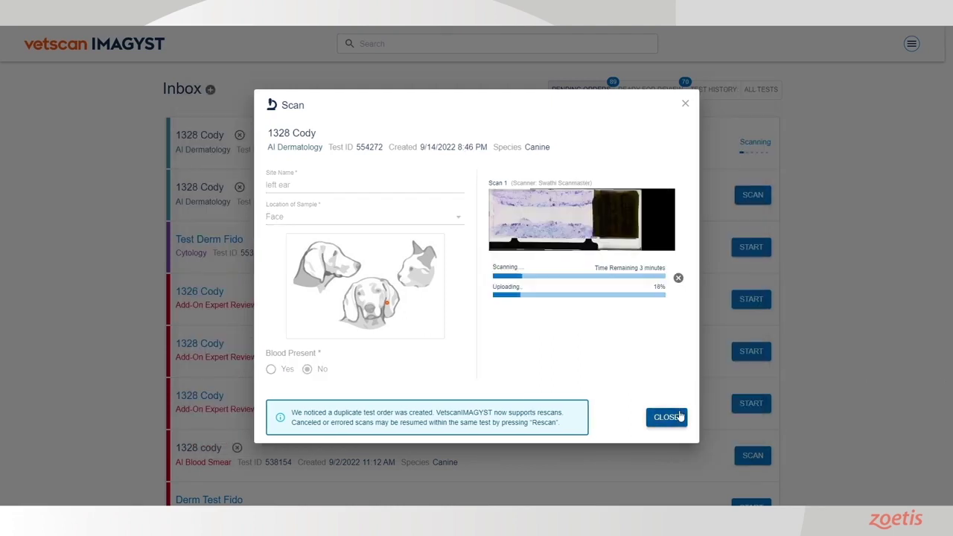
left_click(667, 417)
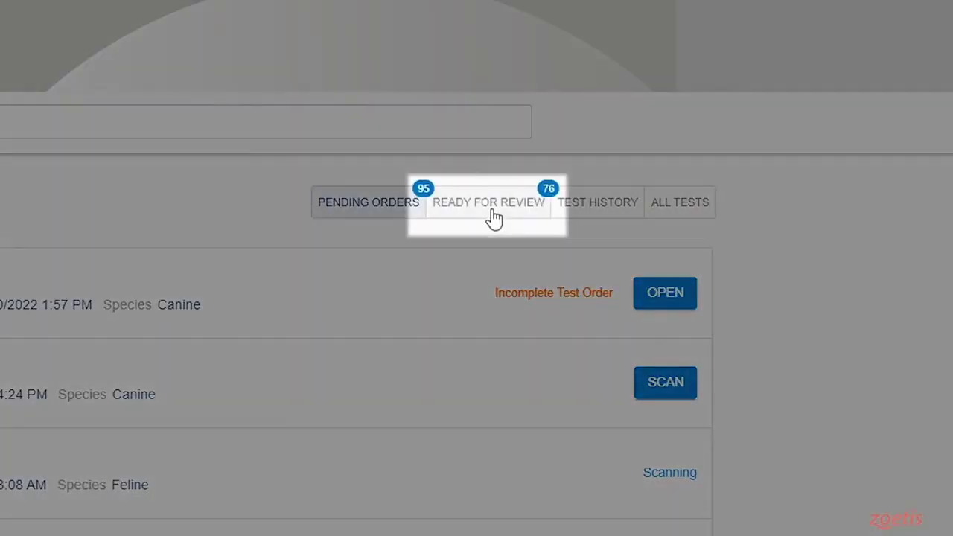
Step: Open 1328 Cody's test from Ready for Review and include a Rods image in the report
left_click(494, 217)
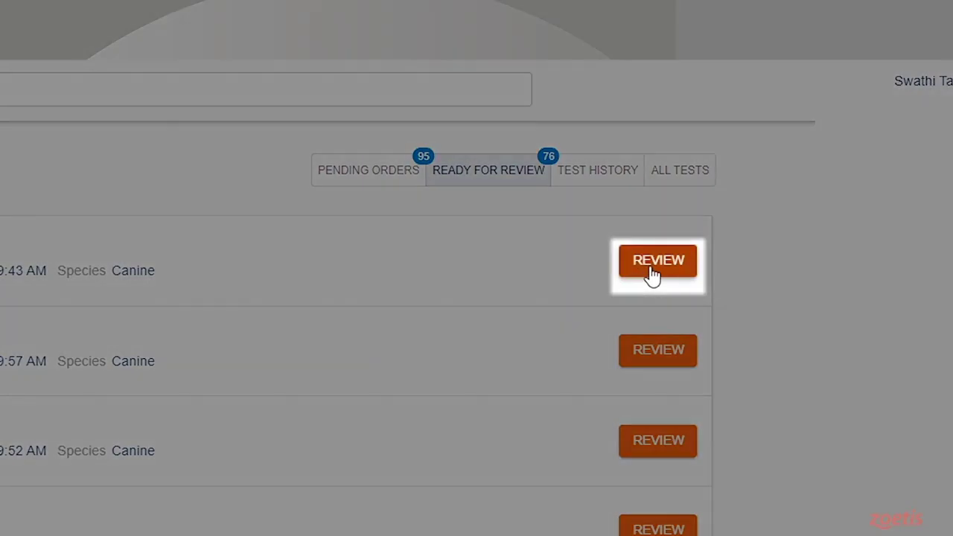
left_click(653, 274)
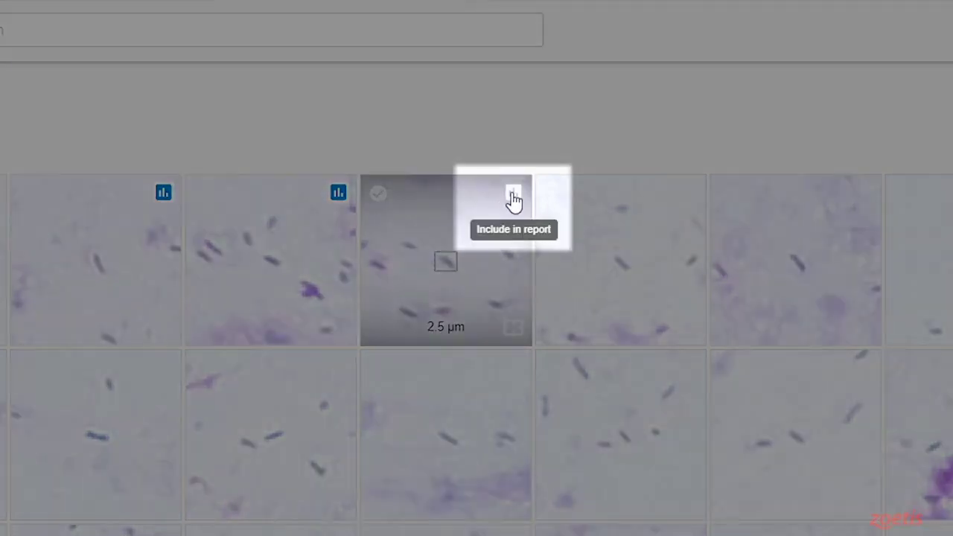
left_click(513, 196)
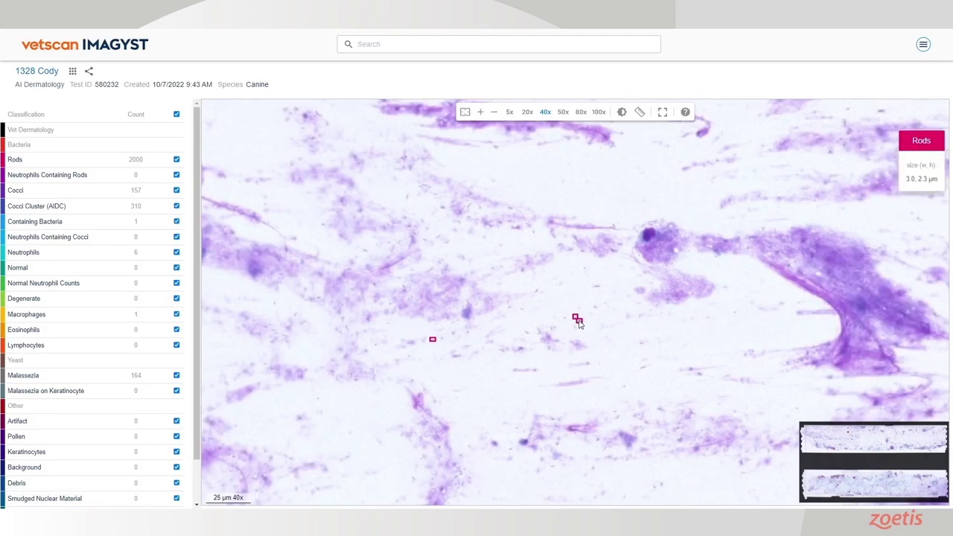
Step: Zoom into the slide to inspect the rods more closely
scroll(580, 323, "up", 5)
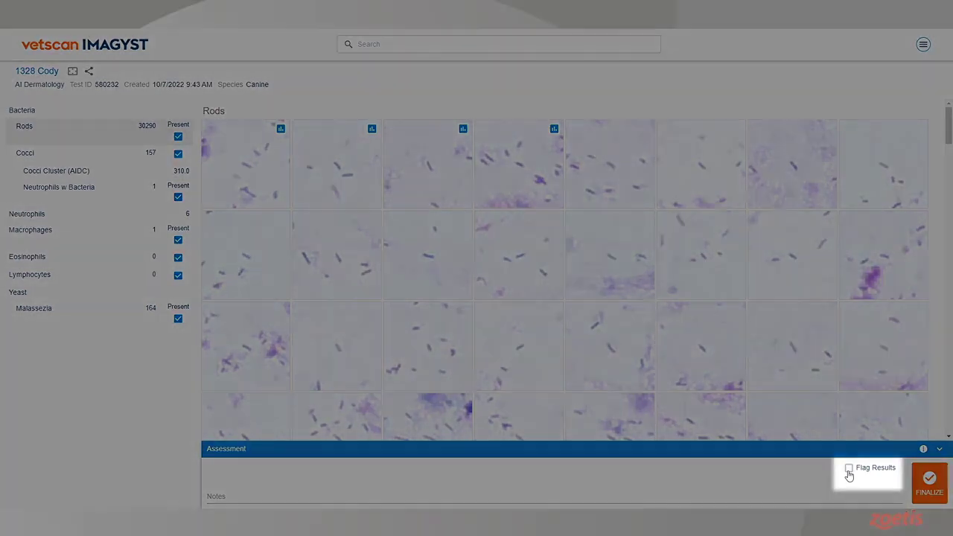
Step: Leave the results unflagged and finalize Cody's assessment, confirming with Yes
left_click(849, 471)
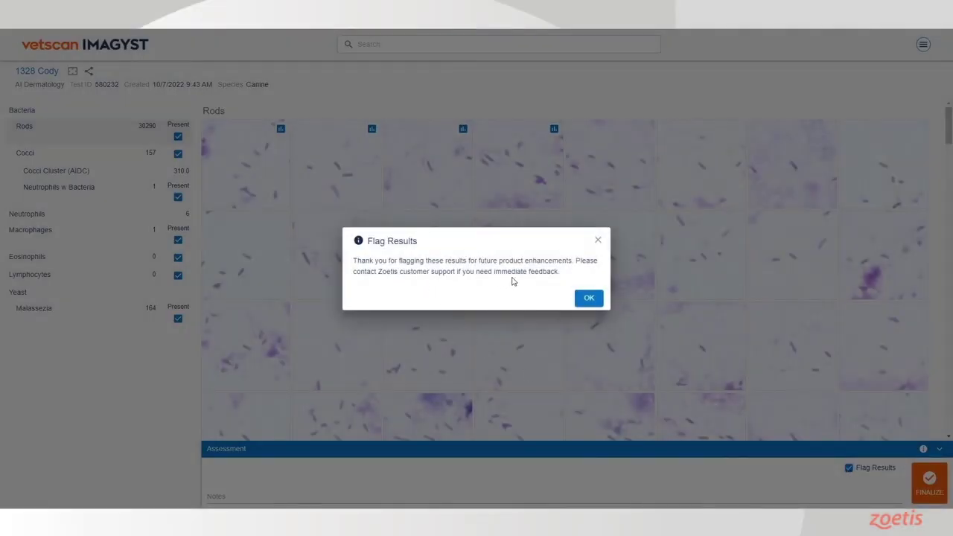
left_click(598, 241)
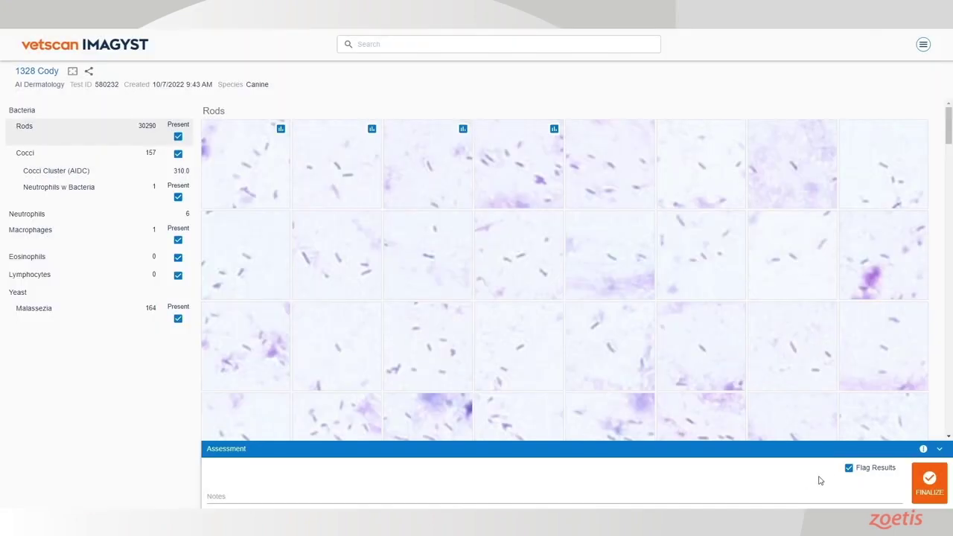
left_click(850, 468)
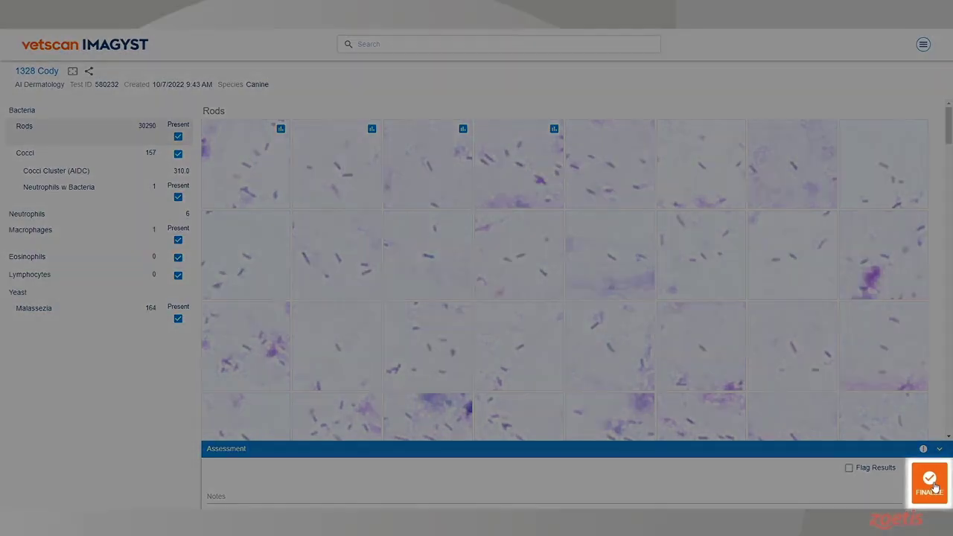
left_click(935, 485)
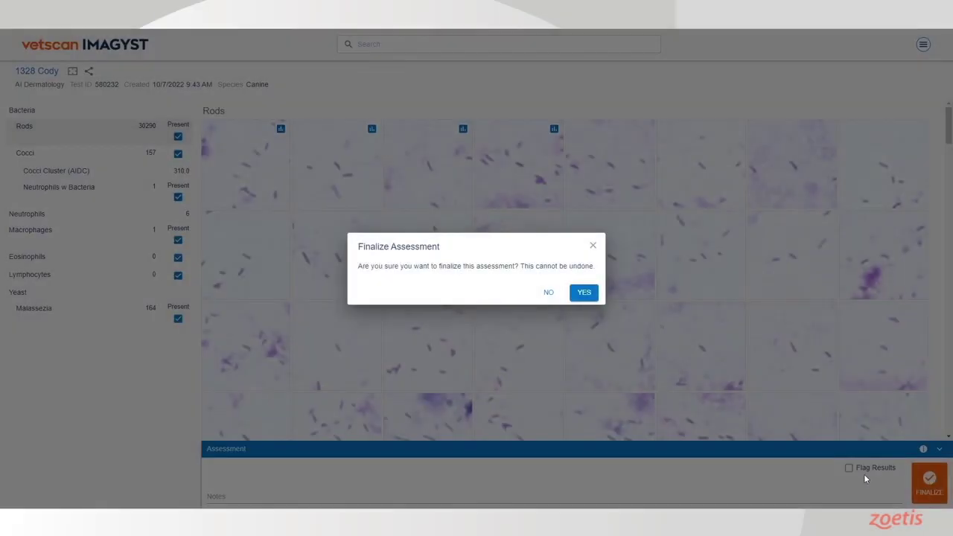
left_click(585, 293)
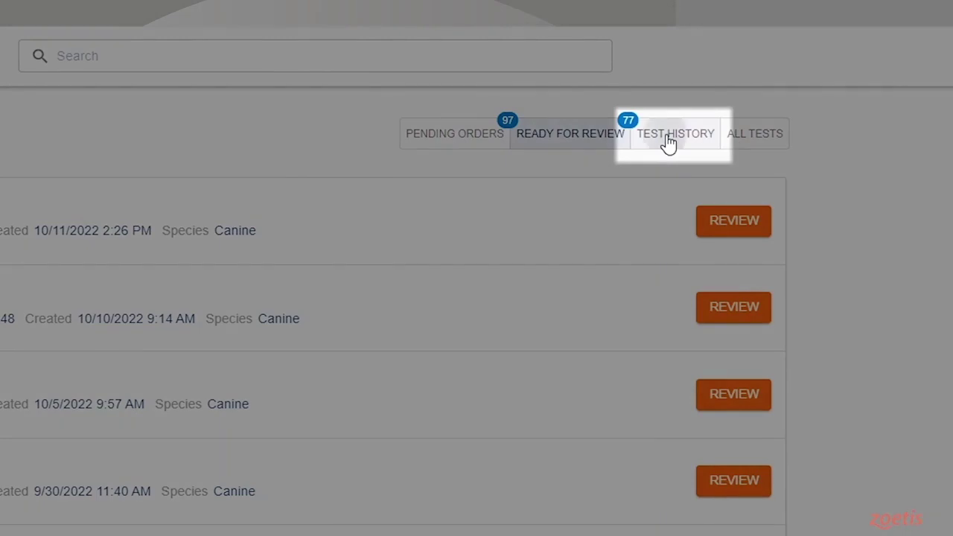
left_click(686, 88)
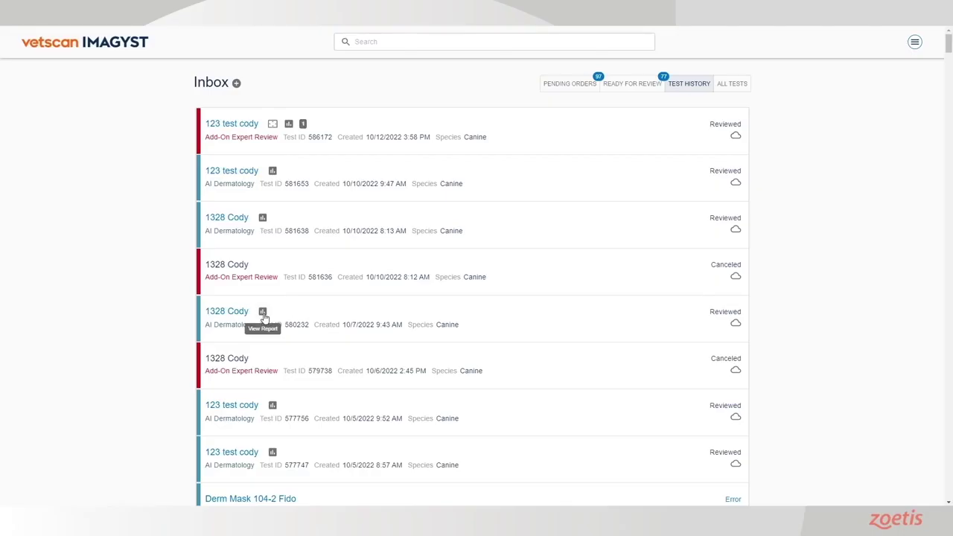
Step: Review the PDF report for Cody's 10/7/2022 dermatology test, then begin adding a new test
left_click(262, 313)
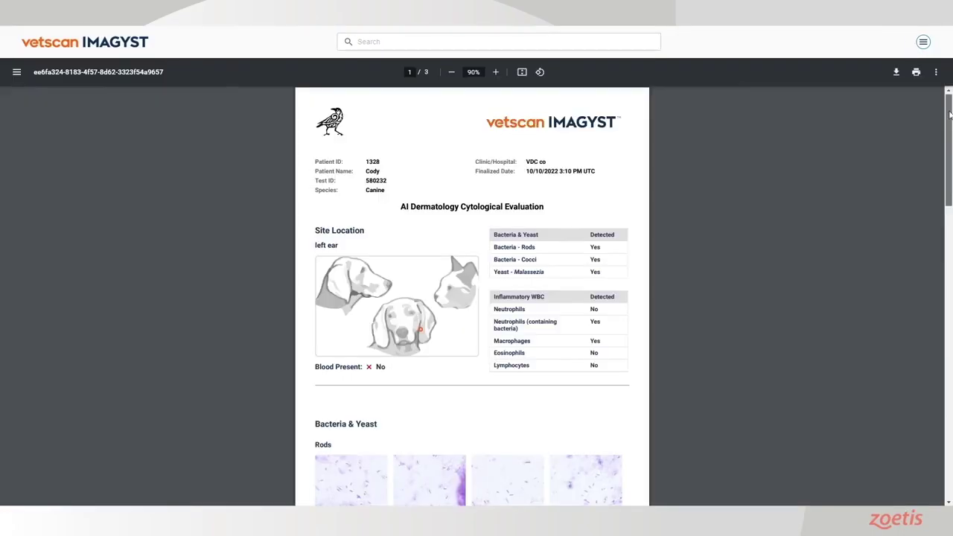
left_click_drag(945, 115, 944, 262)
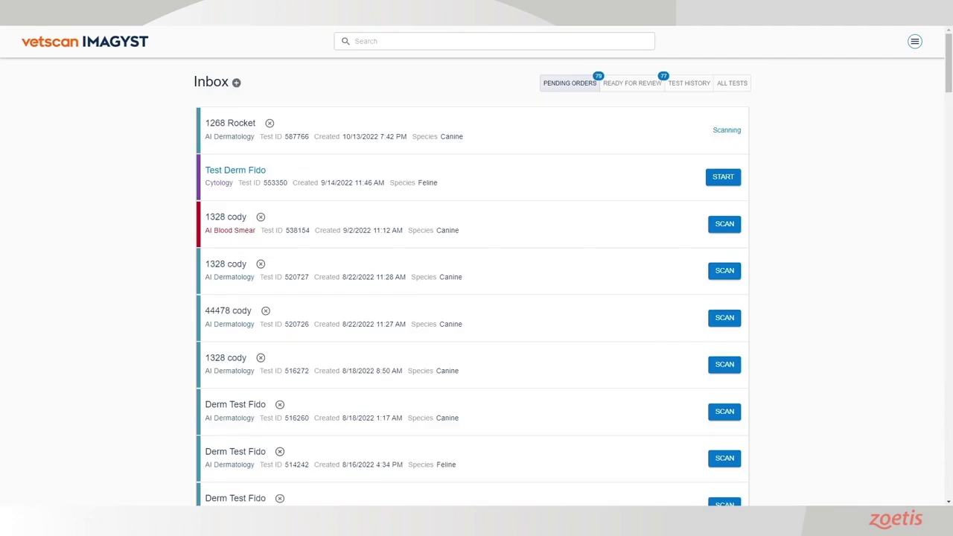
left_click(236, 83)
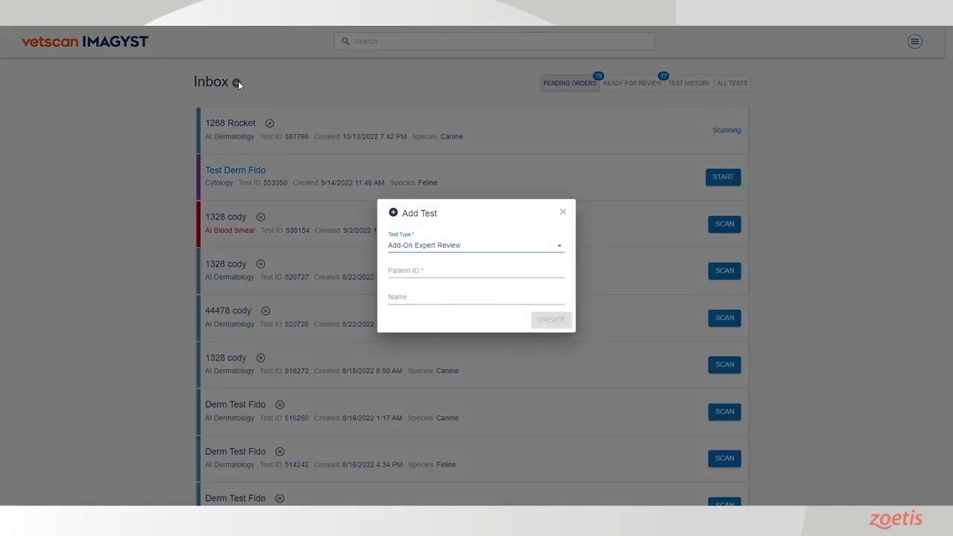
left_click(459, 247)
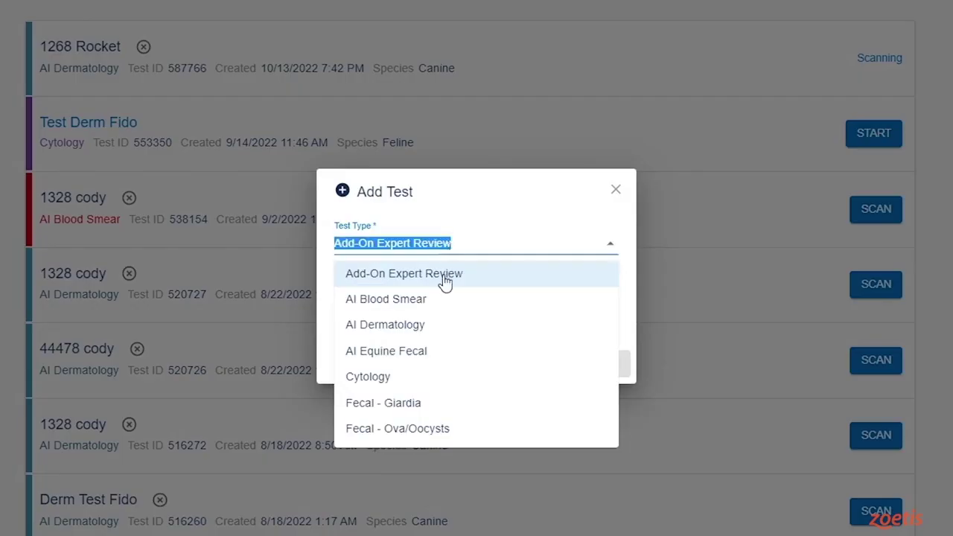
left_click(453, 267)
left_click(432, 282)
type("1")
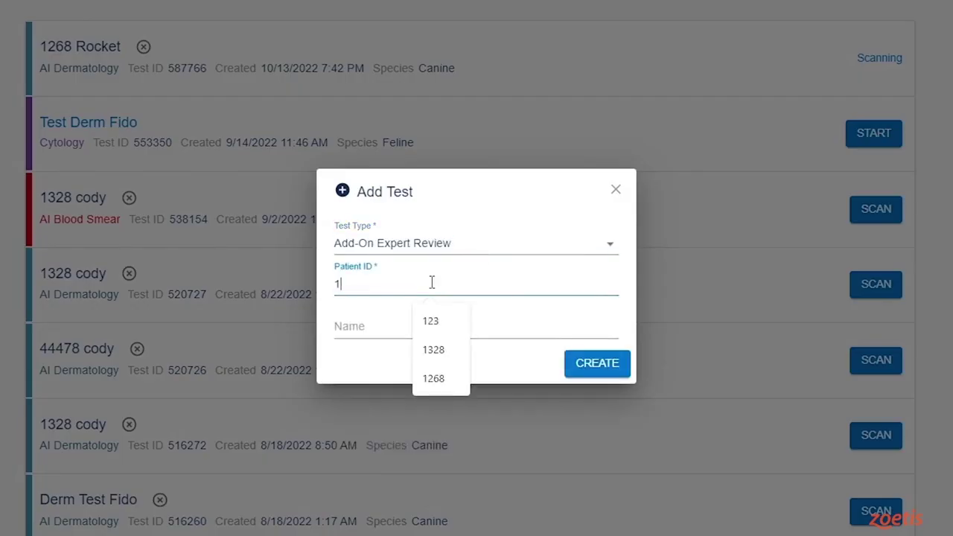
type("328")
left_click(430, 323)
type("Cody")
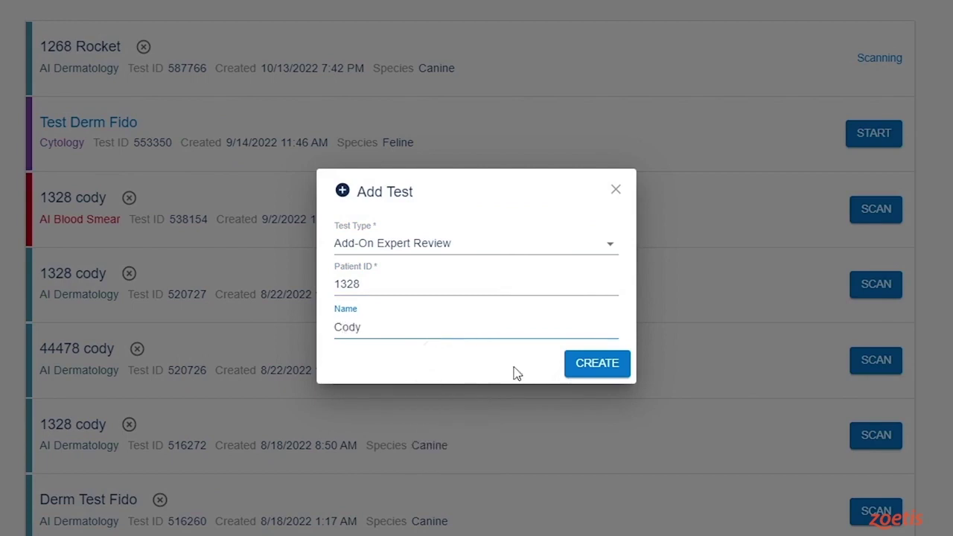
left_click(598, 371)
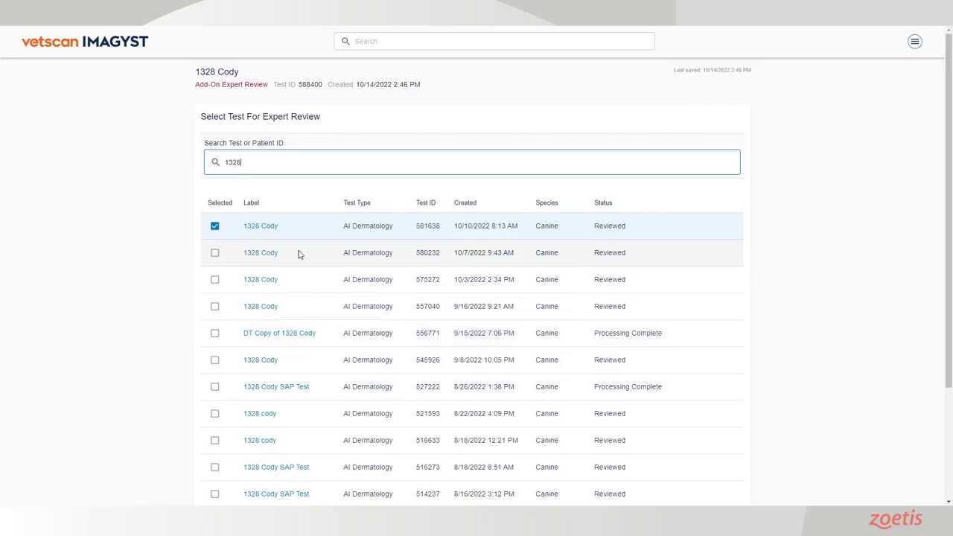
left_click(215, 254)
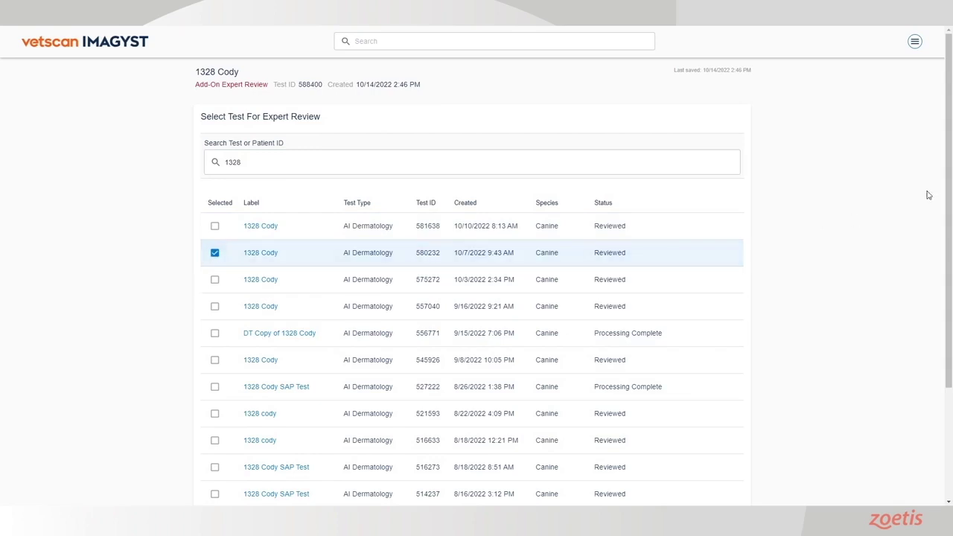
left_click_drag(948, 171, 950, 281)
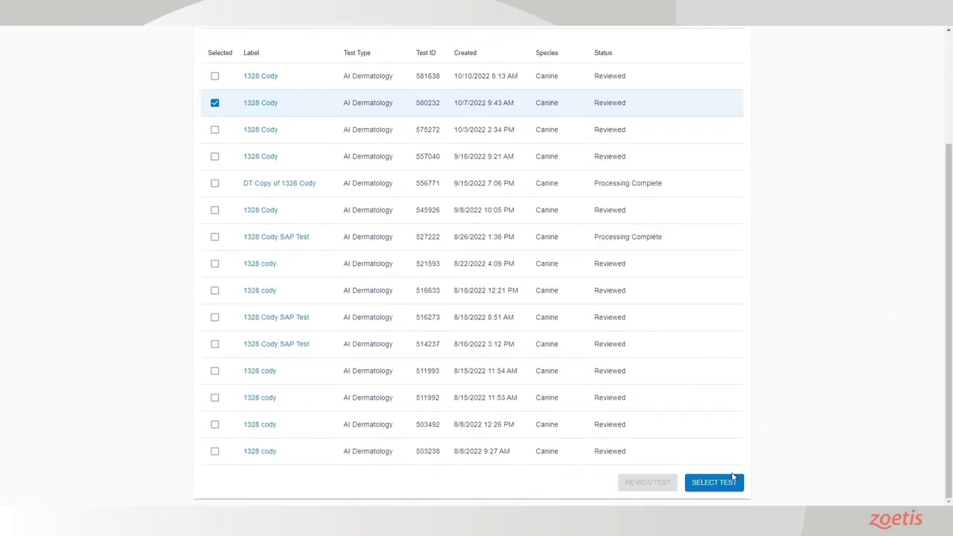
left_click(727, 484)
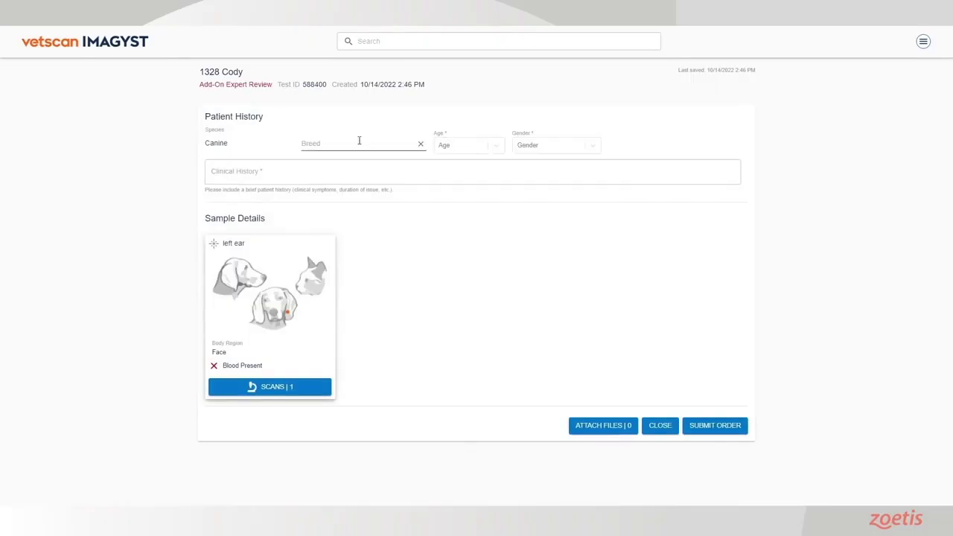
Step: Set breed Afghan Hound, age 9 months, gender Male, and enter the scratching clinical history
left_click(359, 140)
left_click(328, 178)
left_click(466, 146)
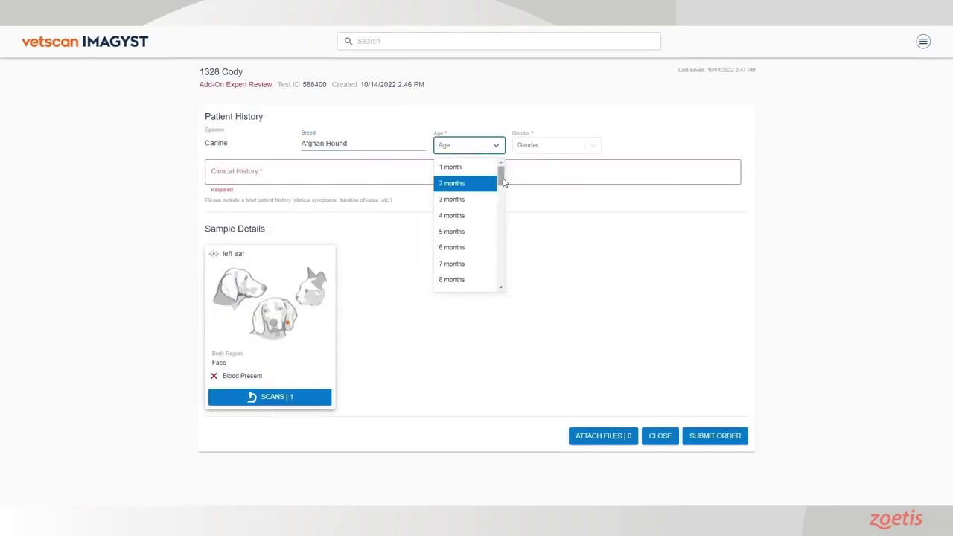
scroll(469, 224, "down", 3)
left_click(465, 228)
left_click(551, 145)
left_click(534, 163)
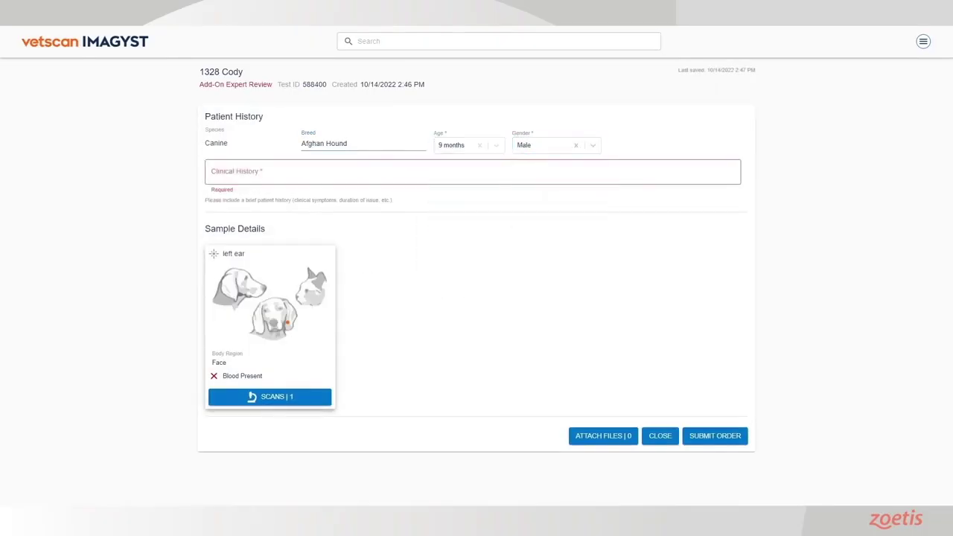
left_click(304, 175)
type("Scratching ")
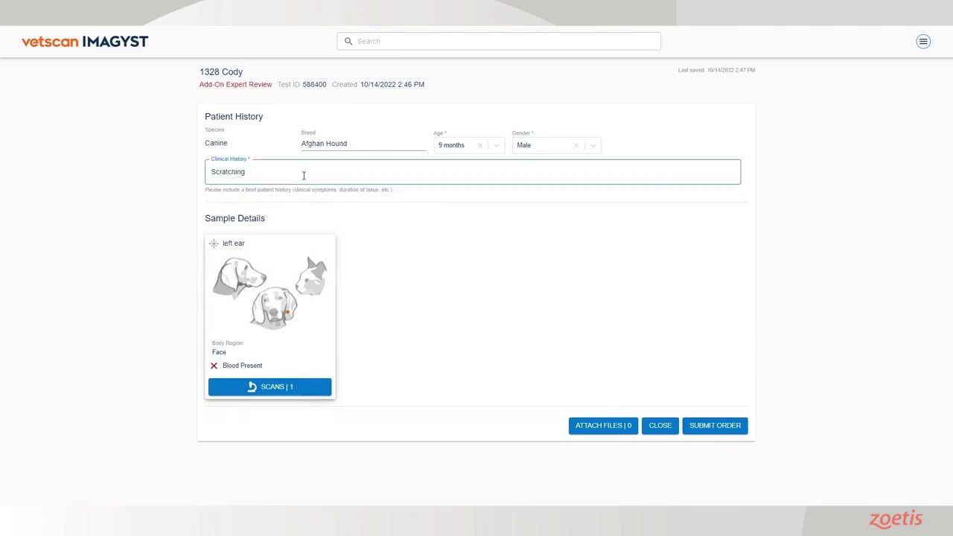
type("around head and neck for 1 week. The own")
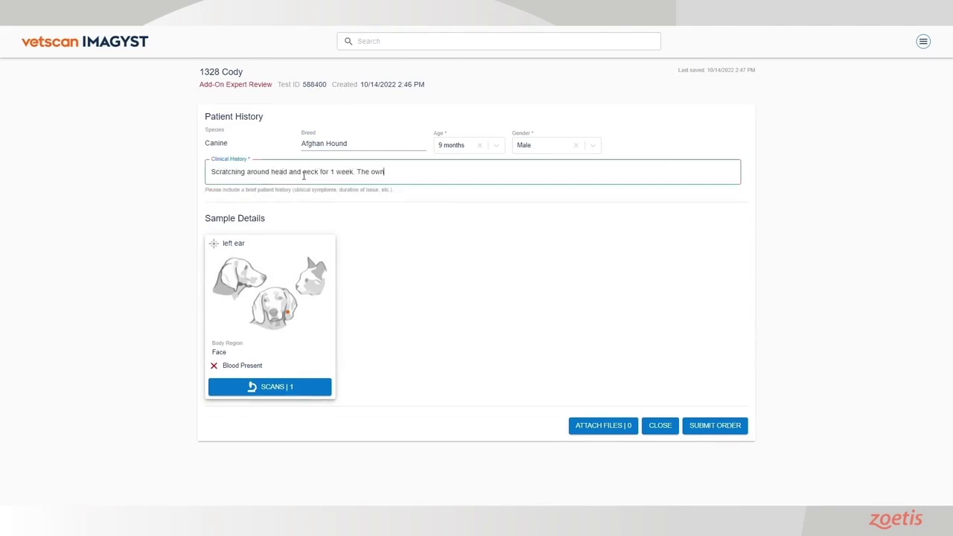
type("er reported a musty smell around head and both ears.")
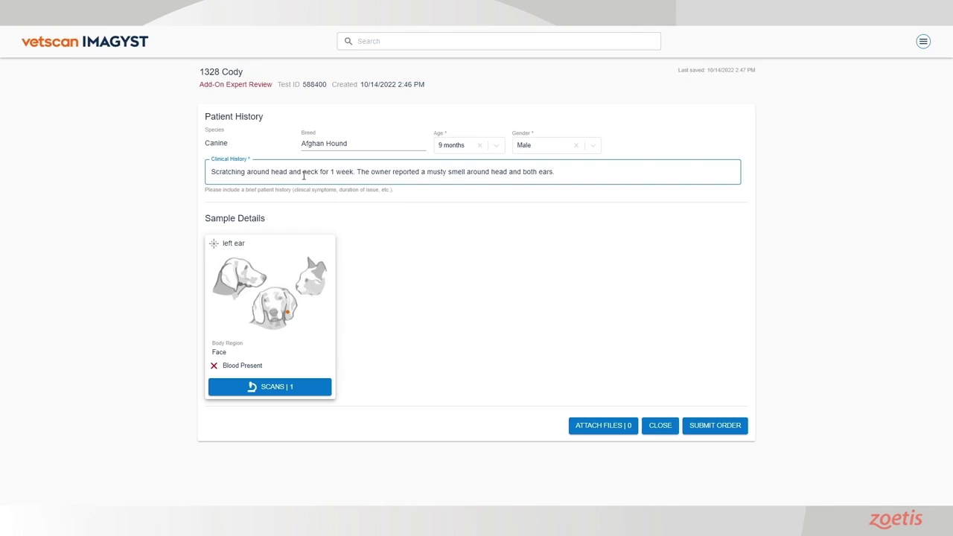
Step: Attach the photo cody_tumor_ear.jpg and submit the expert review order
left_click(586, 428)
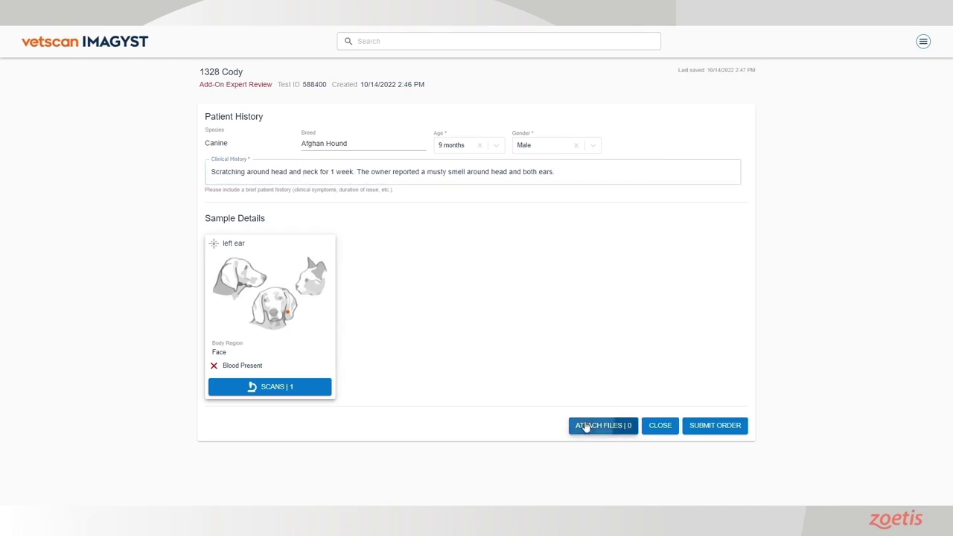
left_click(426, 299)
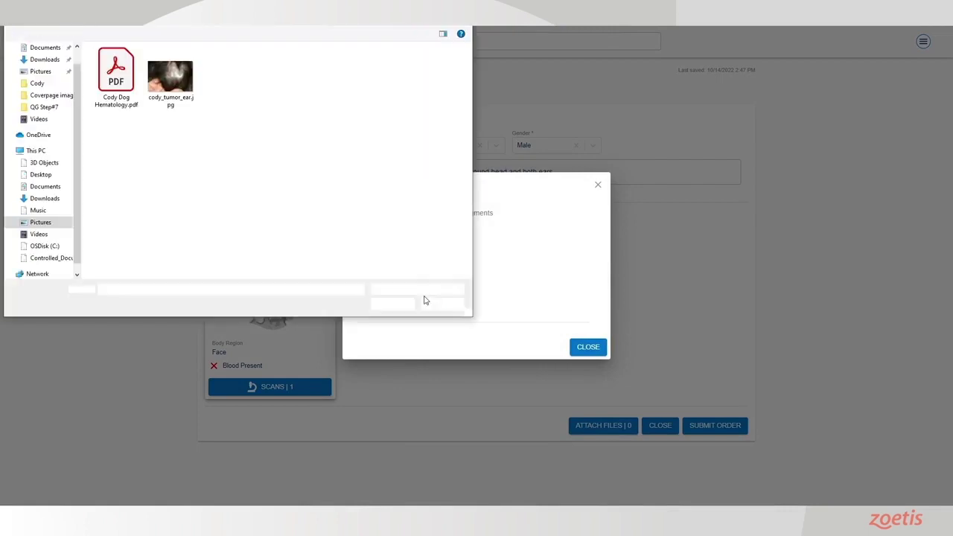
left_click(171, 101)
left_click(388, 304)
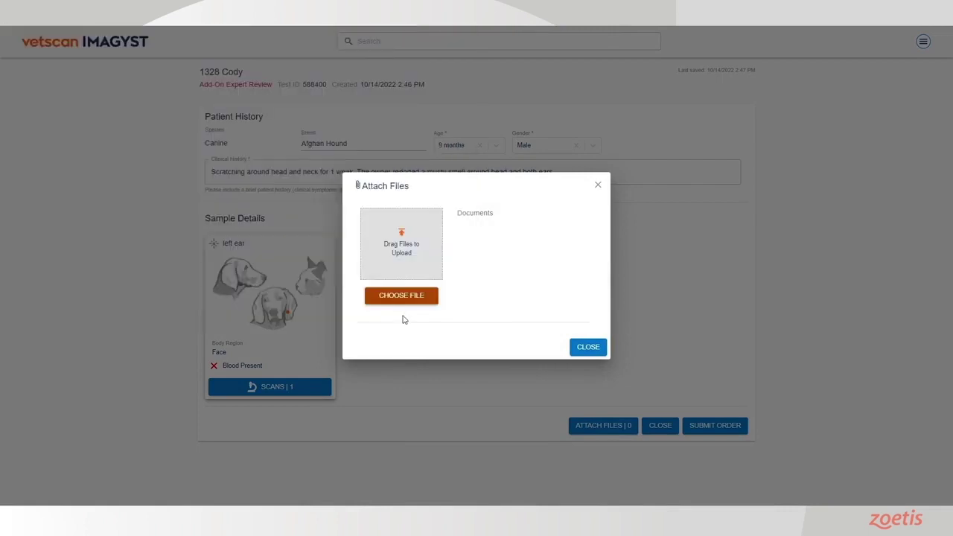
left_click(580, 349)
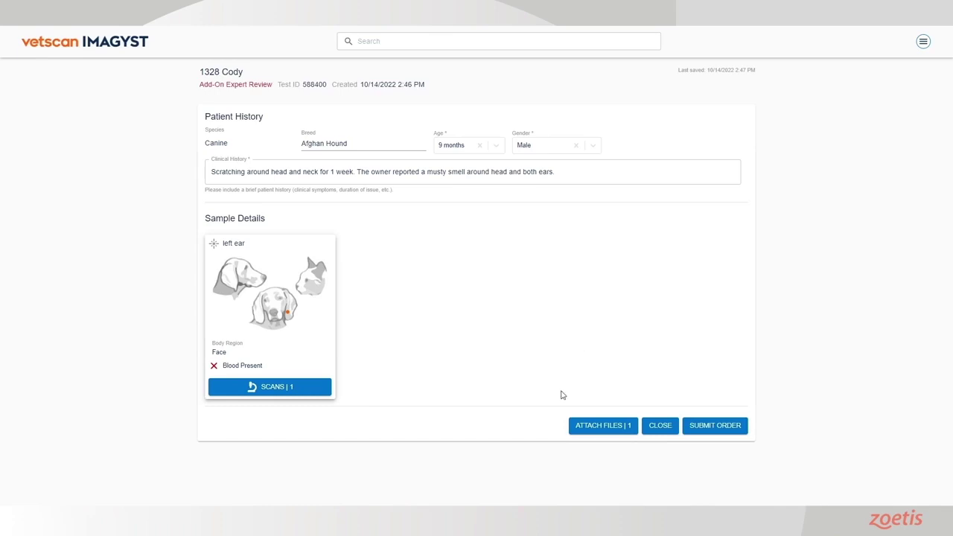
left_click(705, 428)
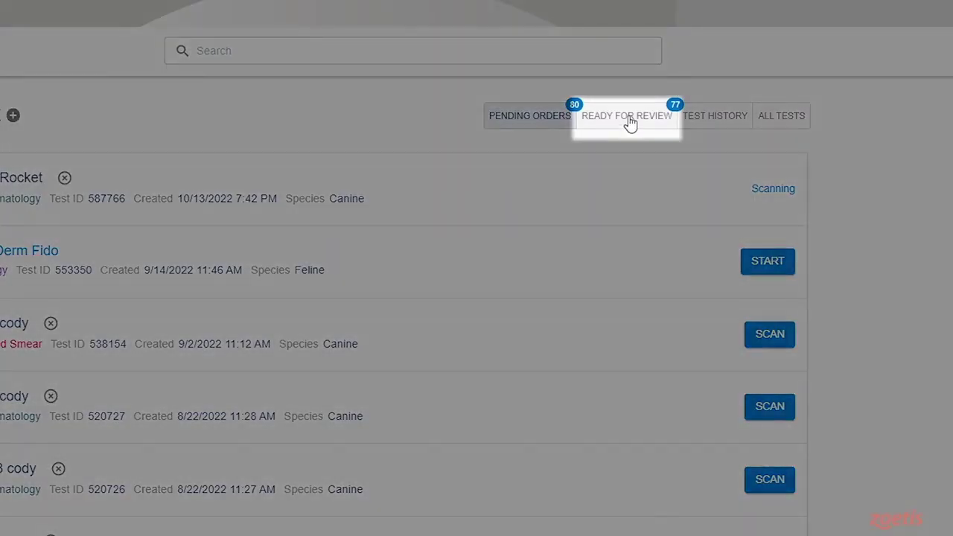
Step: Review Cody's cytology report under Ready for Review, then return to the inbox
left_click(630, 123)
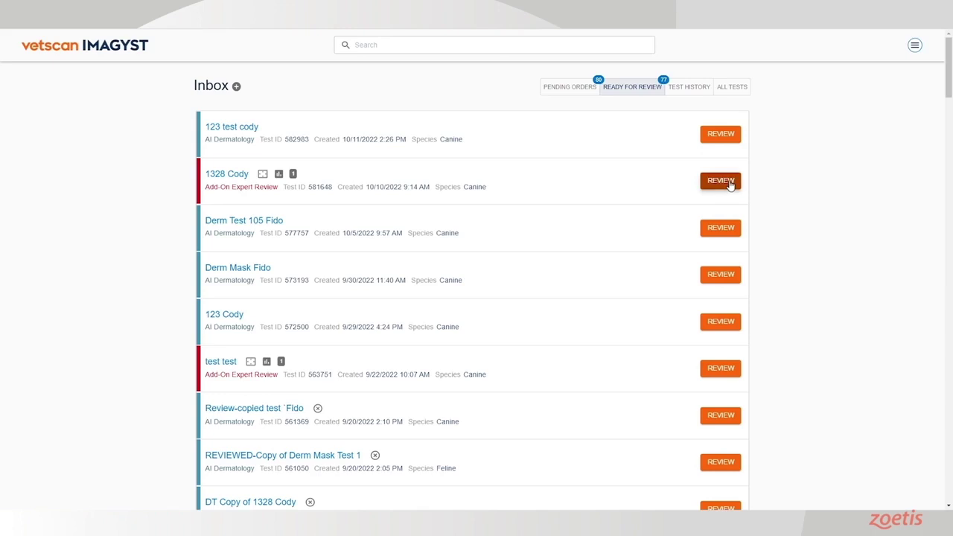
left_click(721, 181)
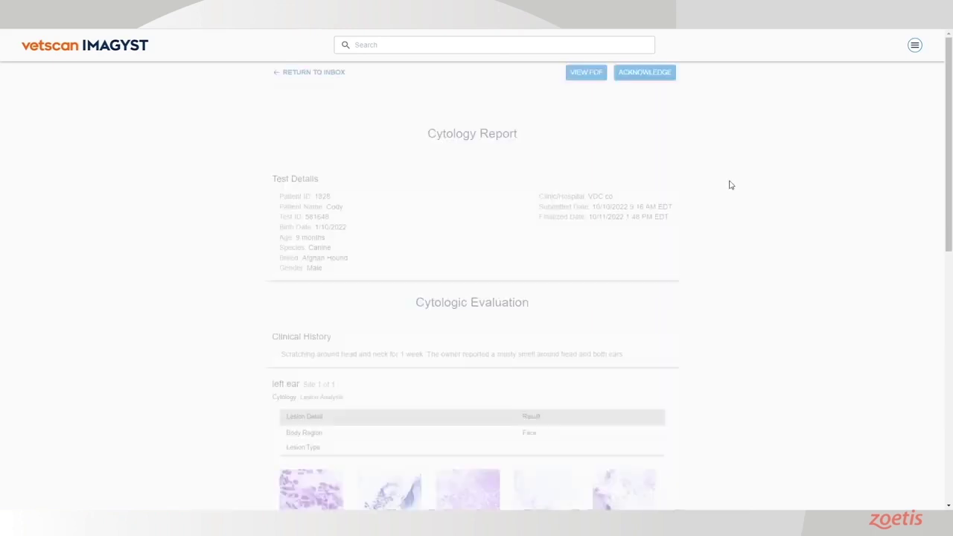
left_click_drag(945, 109, 944, 298)
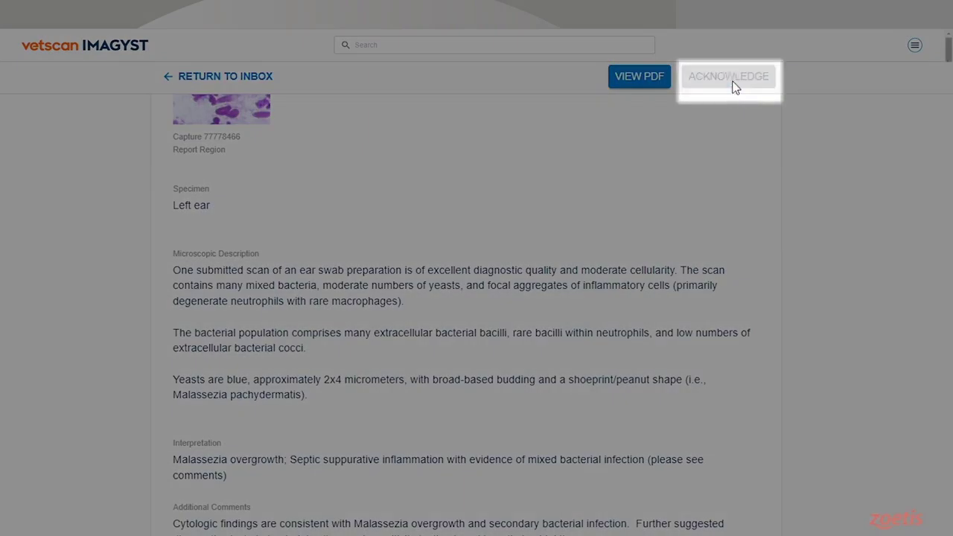
left_click(734, 87)
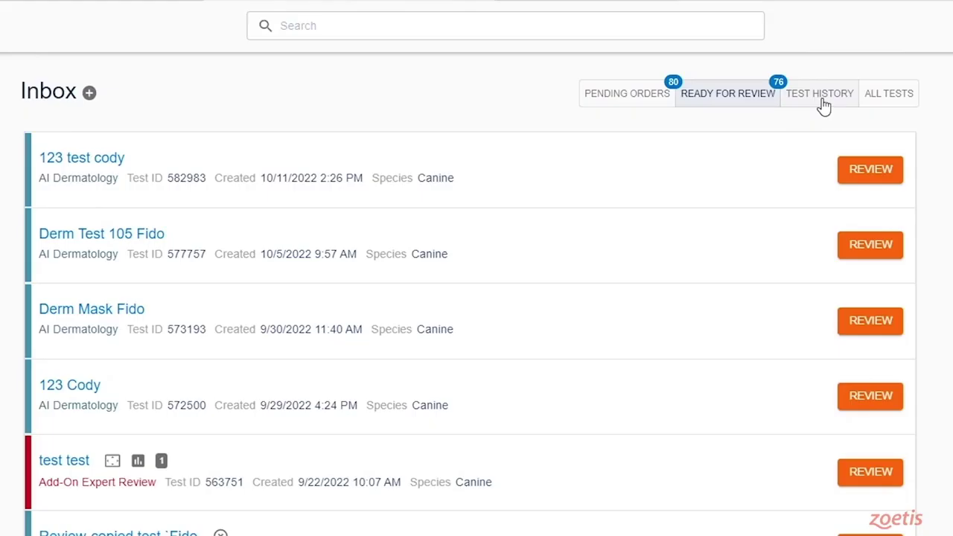
Step: Open the 1328 Cody expert review report from Test History as a PDF
left_click(822, 100)
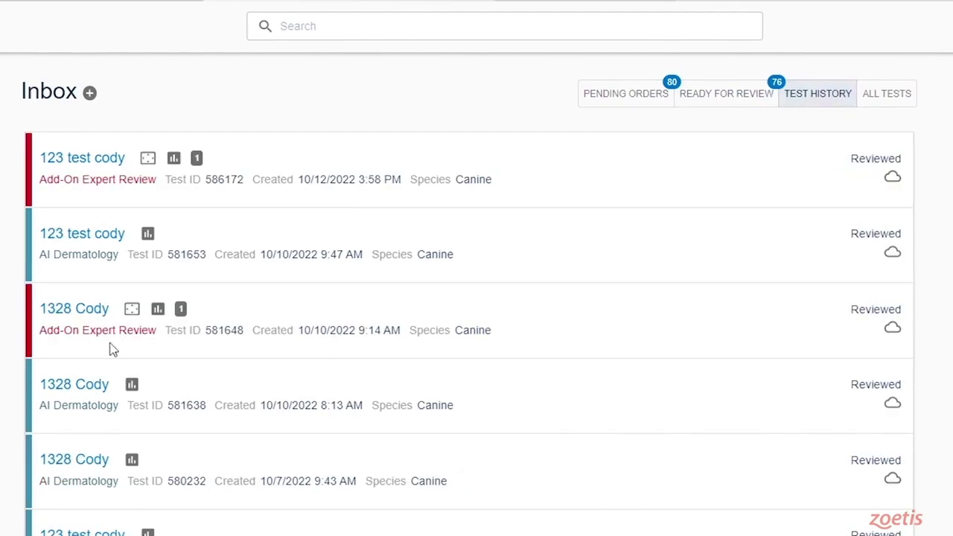
left_click(158, 312)
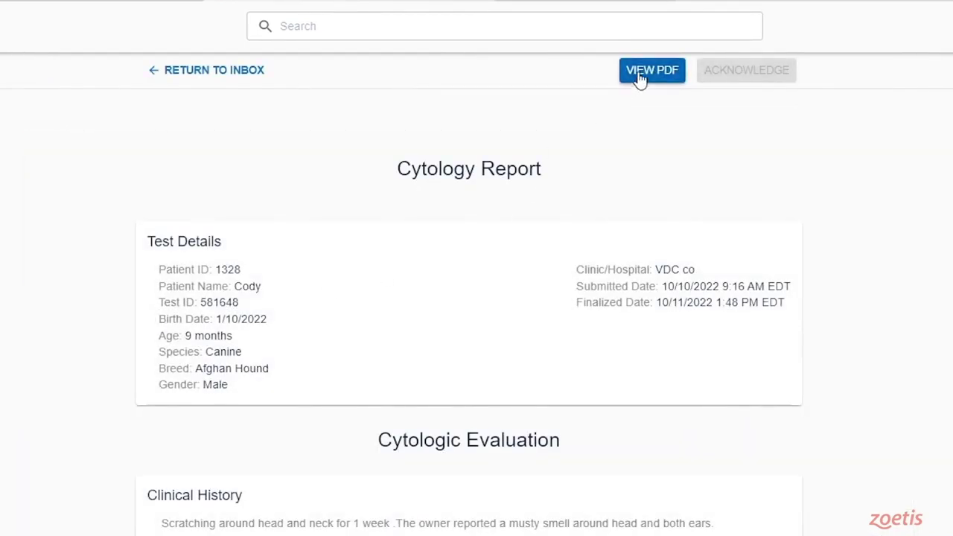
left_click(641, 75)
left_click_drag(950, 172, 949, 328)
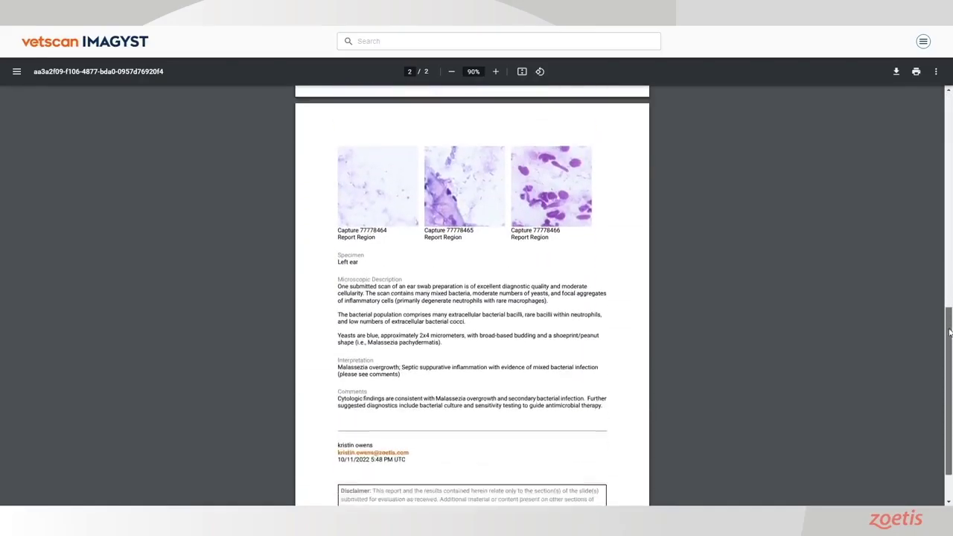